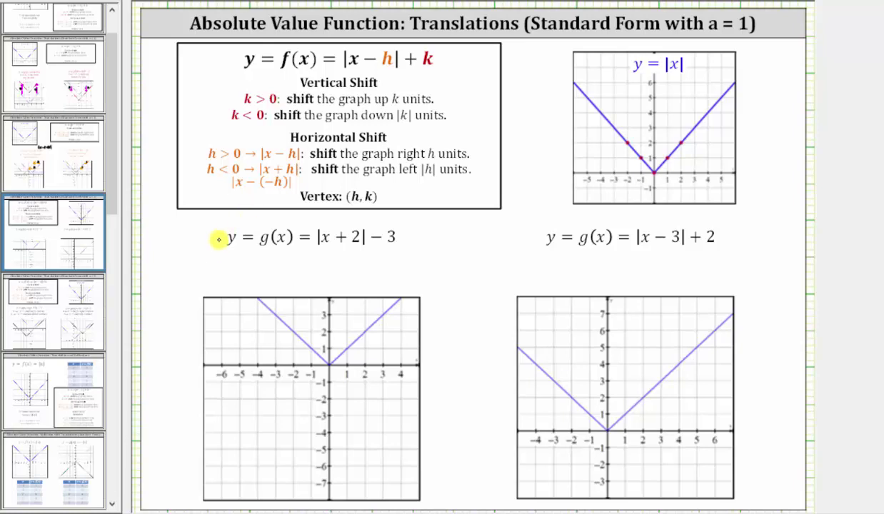
# Write 'h = −2: shifts left 2 units' and 'k = −3: shifts down 3 units' under g(x)=|x+2|−3, and begin the vertex label.
pyautogui.moveTo(200, 252); pyautogui.dragTo(252, 253)
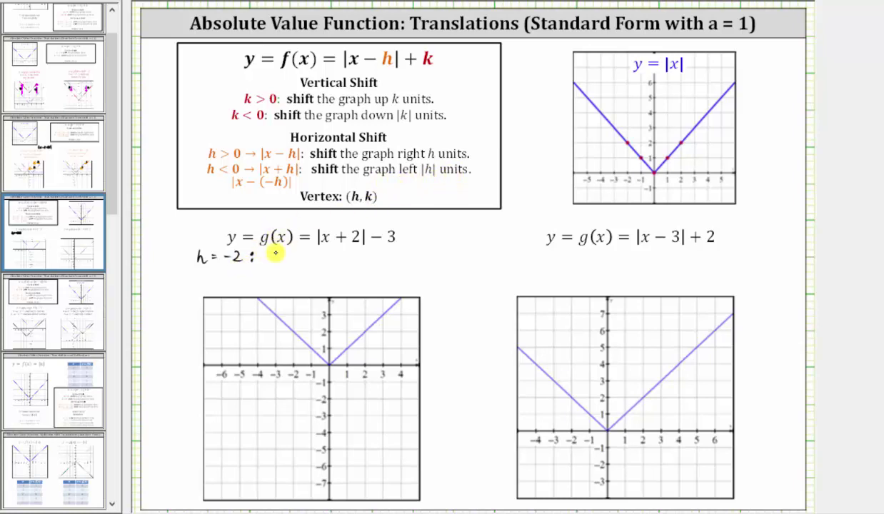
pyautogui.moveTo(275, 252)
pyautogui.mouseDown()
pyautogui.moveTo(414, 239)
pyautogui.moveTo(431, 256)
pyautogui.mouseUp()
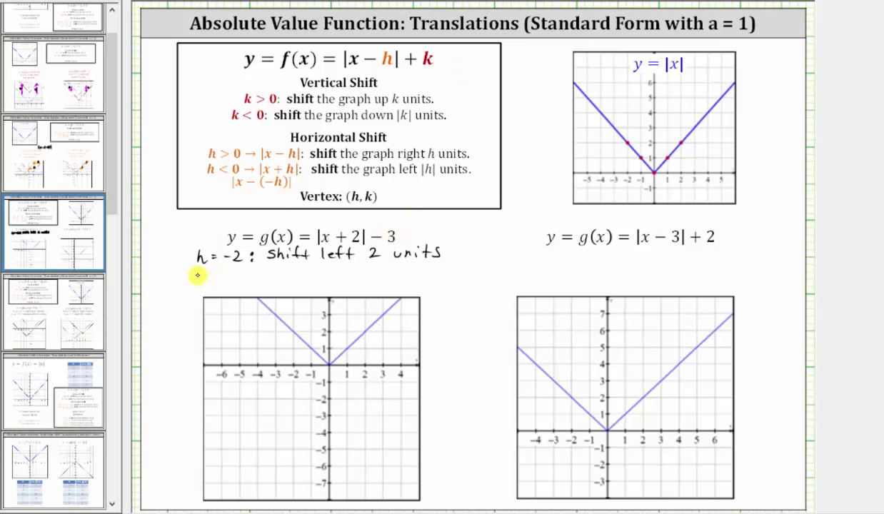
pyautogui.moveTo(198, 275); pyautogui.dragTo(235, 281)
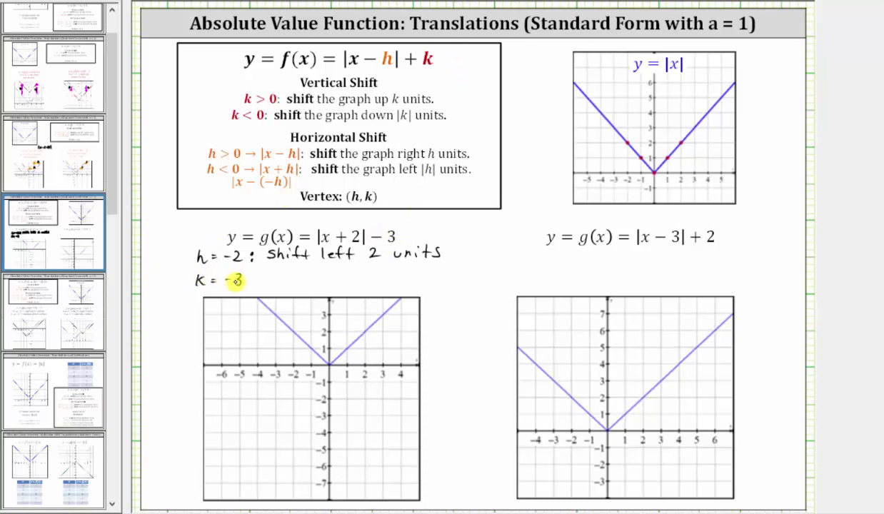
pyautogui.click(249, 276)
pyautogui.click(250, 282)
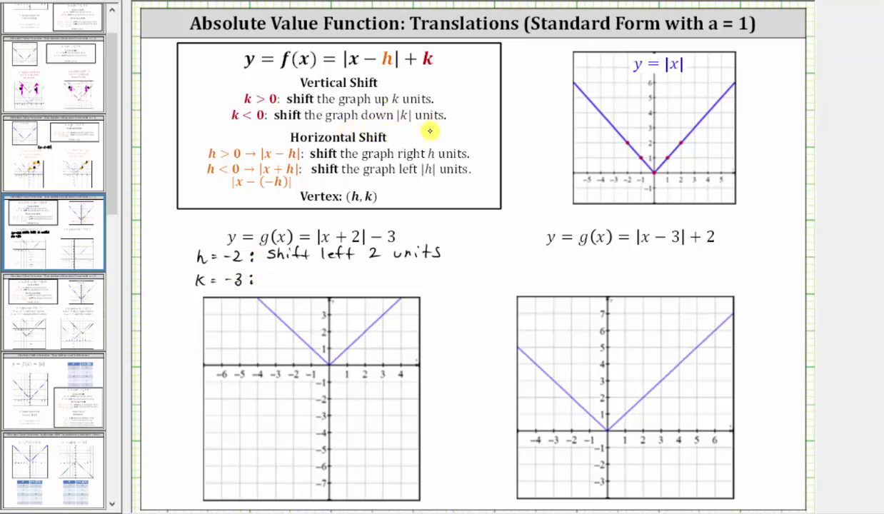
pyautogui.moveTo(278, 276)
pyautogui.mouseDown()
pyautogui.moveTo(386, 266)
pyautogui.moveTo(433, 267)
pyautogui.moveTo(447, 277)
pyautogui.mouseUp()
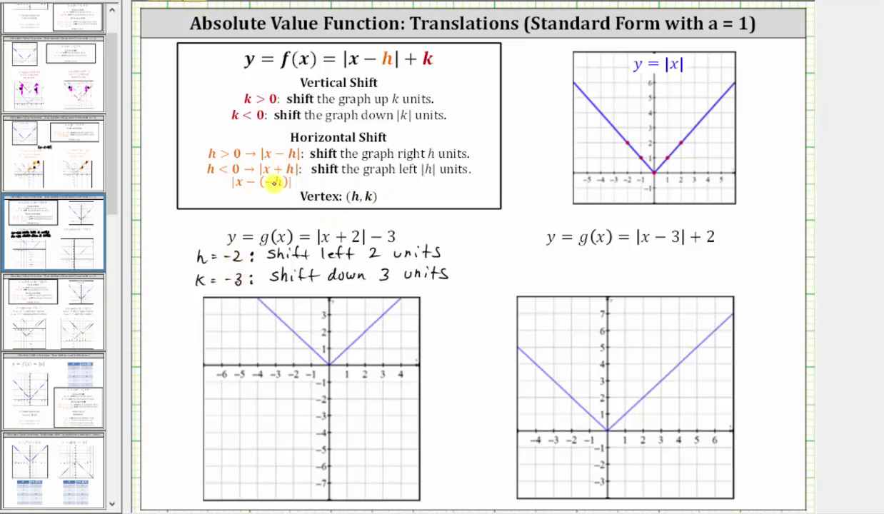
pyautogui.moveTo(270, 217); pyautogui.dragTo(395, 220)
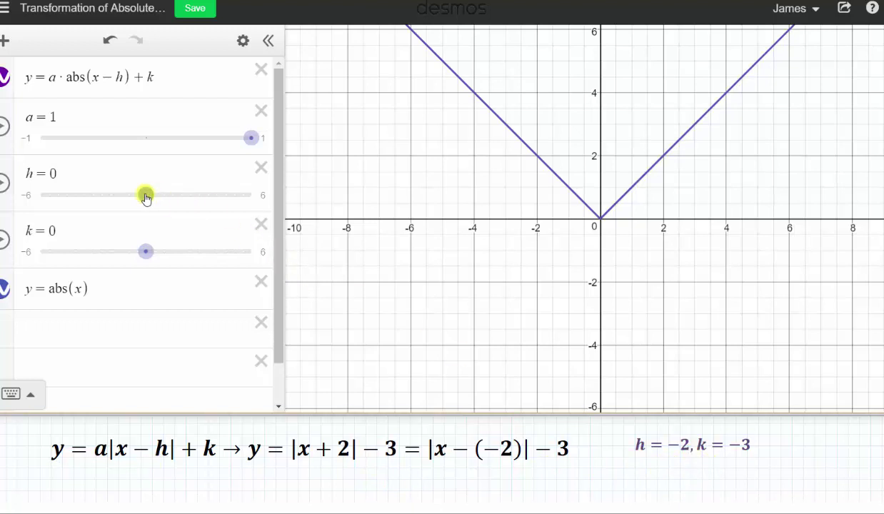
# In Desmos, drag h to −2 to shift the V left, then adjust the k slider.
pyautogui.moveTo(145, 198); pyautogui.dragTo(113, 200)
pyautogui.moveTo(144, 252); pyautogui.dragTo(96, 260)
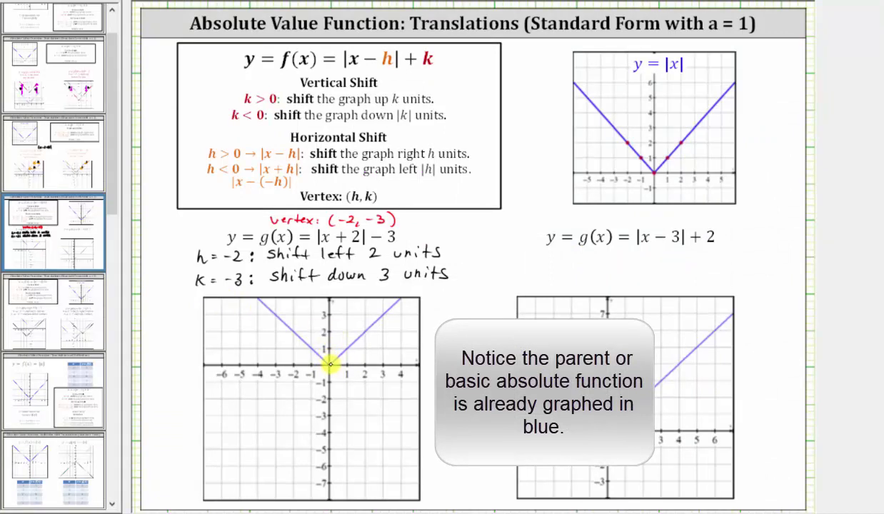
# Dot the left graph's parent vertex red and trace its shift toward (−2, −3).
pyautogui.click(330, 365)
pyautogui.moveTo(329, 365)
pyautogui.mouseDown()
pyautogui.moveTo(298, 361)
pyautogui.moveTo(294, 409)
pyautogui.mouseUp()
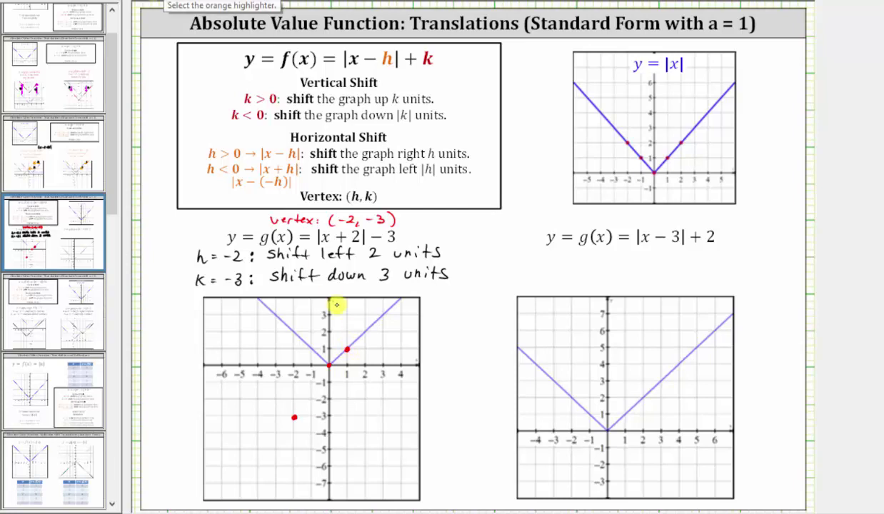
# Trace shifts from (1, 1) and (−1, 1), plot (−1, −2), and draw both red arms from (−2, −3).
pyautogui.moveTo(347, 349)
pyautogui.mouseDown()
pyautogui.moveTo(312, 350)
pyautogui.moveTo(314, 343)
pyautogui.moveTo(313, 392)
pyautogui.mouseUp()
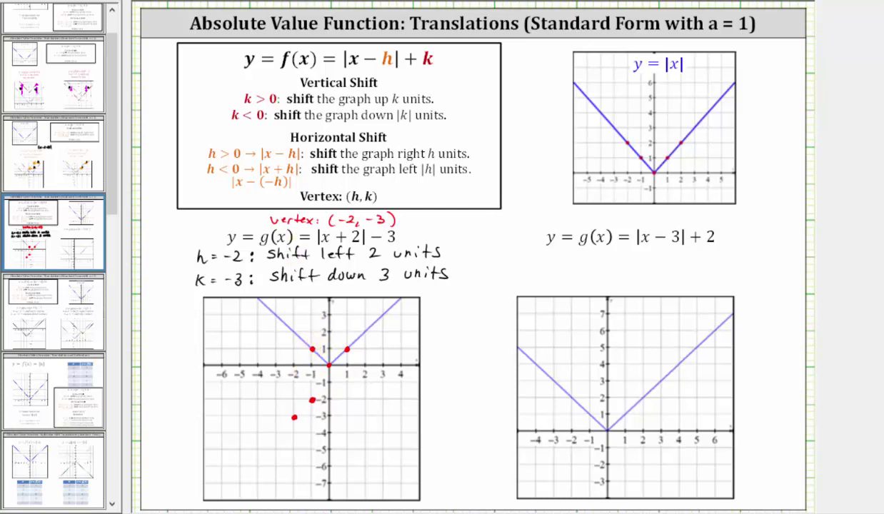
pyautogui.moveTo(312, 349)
pyautogui.mouseDown()
pyautogui.moveTo(280, 347)
pyautogui.moveTo(277, 389)
pyautogui.mouseUp()
pyautogui.moveTo(281, 391); pyautogui.dragTo(279, 399)
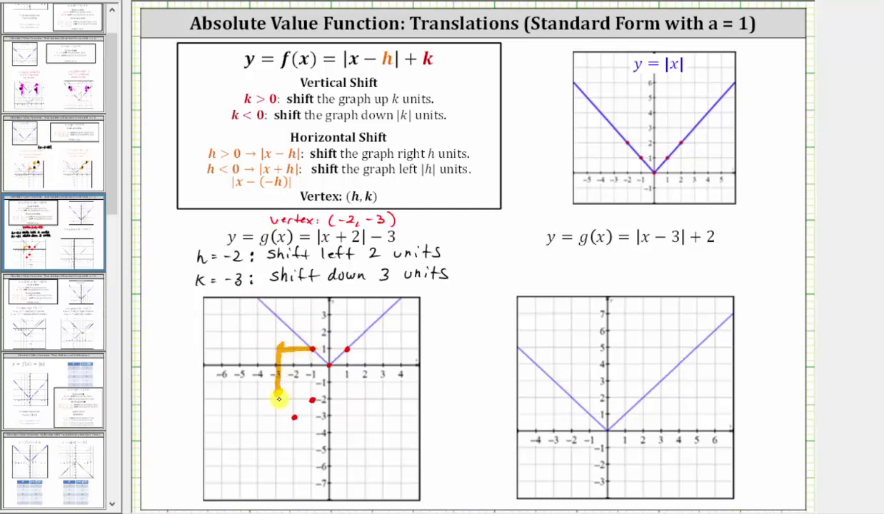
pyautogui.click(278, 399)
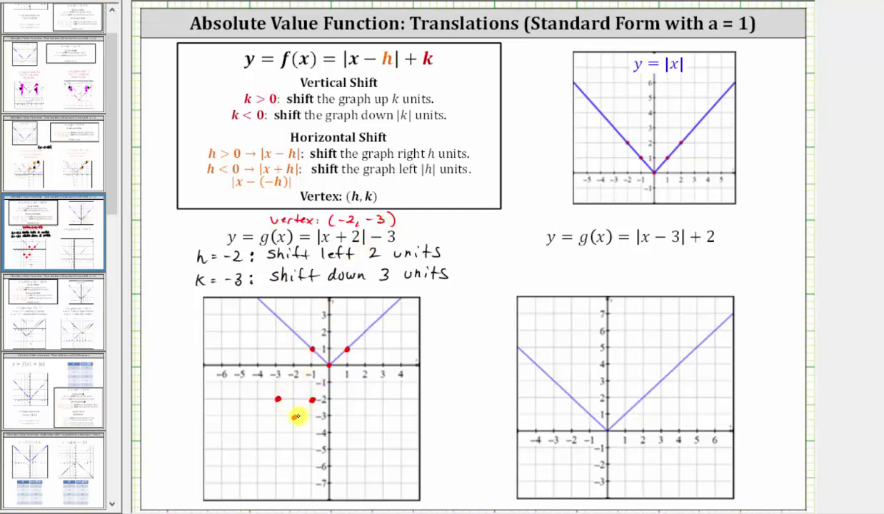
pyautogui.moveTo(295, 417); pyautogui.dragTo(375, 333)
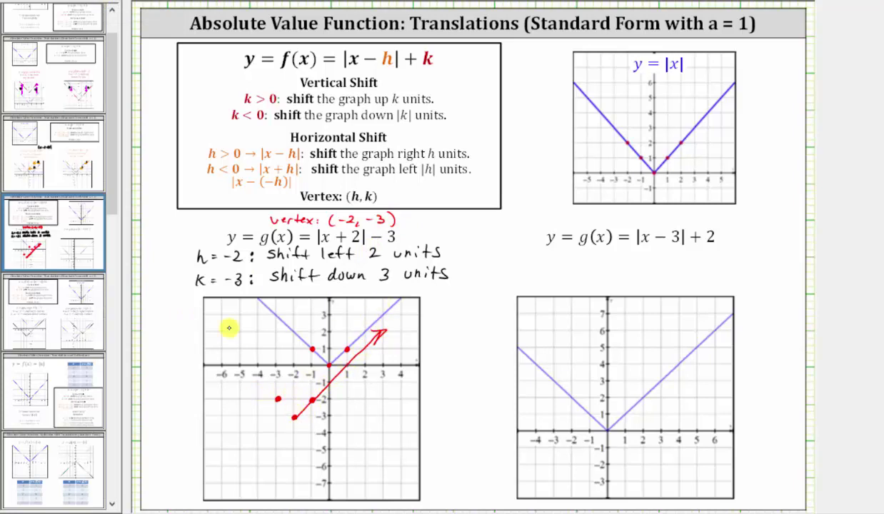
pyautogui.moveTo(295, 417)
pyautogui.mouseDown()
pyautogui.moveTo(193, 320)
pyautogui.moveTo(205, 323)
pyautogui.mouseUp()
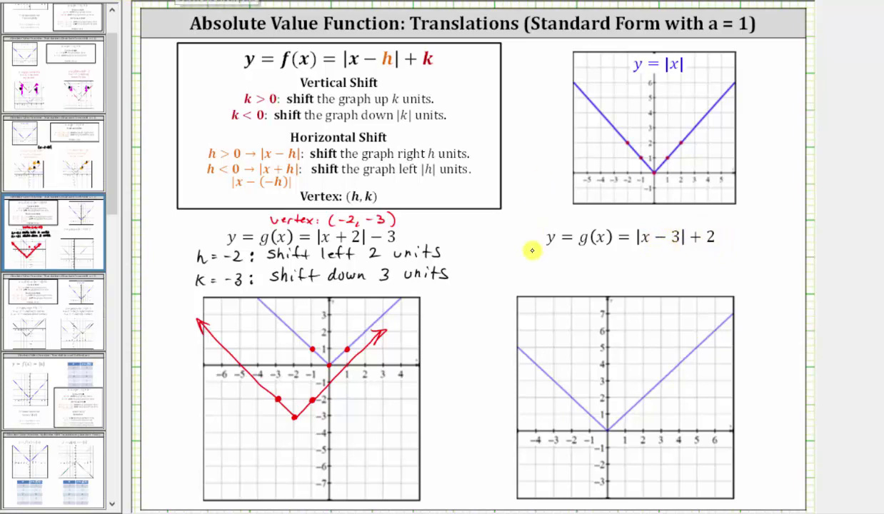
# Write 'h = 3: shift right 3 units' under g(x)=|x−3|+2.
pyautogui.moveTo(521, 246)
pyautogui.mouseDown()
pyautogui.moveTo(528, 263)
pyautogui.moveTo(541, 255)
pyautogui.mouseUp()
pyautogui.moveTo(532, 259); pyautogui.dragTo(547, 261)
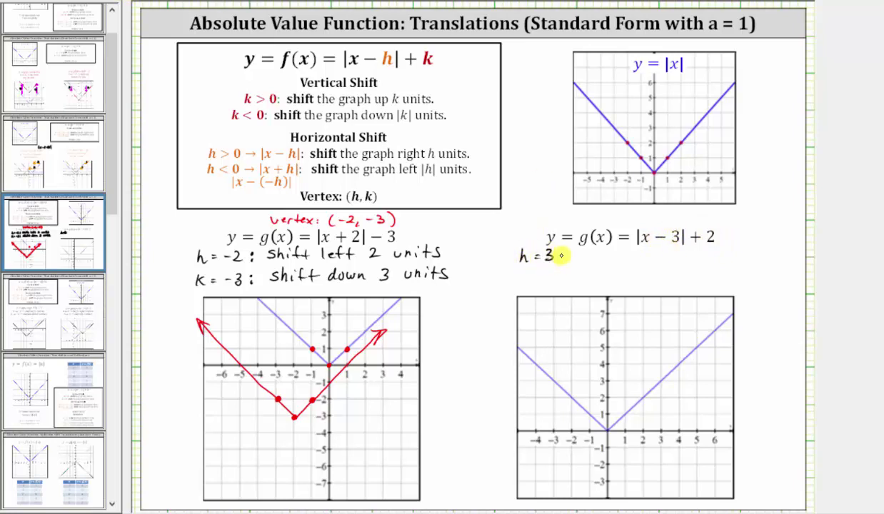
pyautogui.click(561, 252)
pyautogui.click(561, 258)
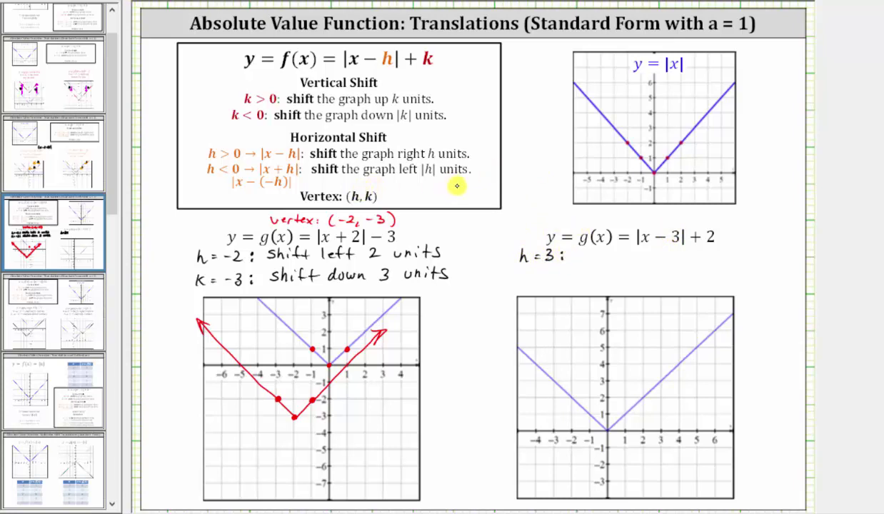
pyautogui.moveTo(580, 252)
pyautogui.mouseDown()
pyautogui.moveTo(587, 243)
pyautogui.moveTo(642, 253)
pyautogui.moveTo(743, 250)
pyautogui.mouseUp()
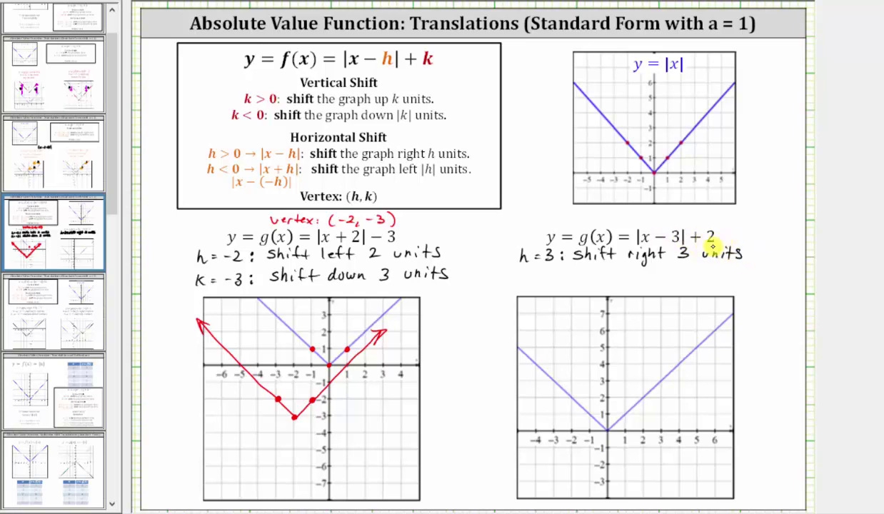
# Add 'K = 2: shift up 2 units' and label the vertex (3,2) above the equation.
pyautogui.moveTo(522, 279); pyautogui.dragTo(566, 281)
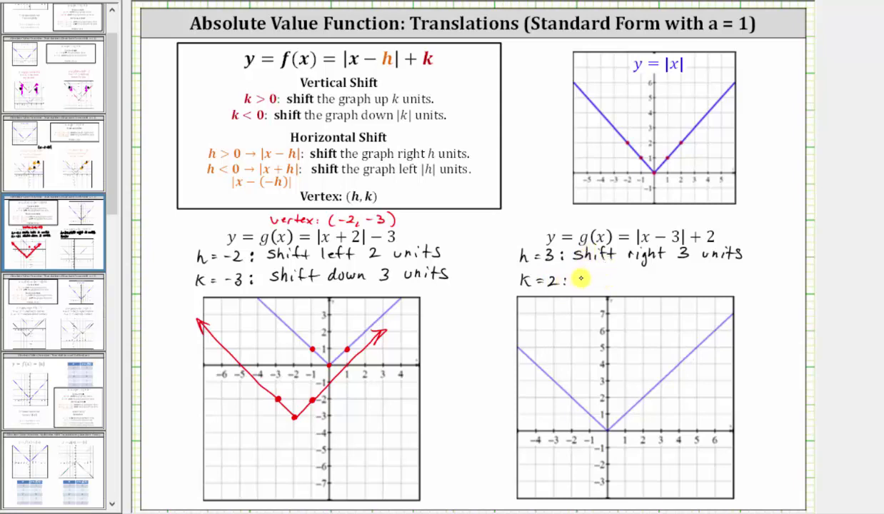
pyautogui.moveTo(576, 274); pyautogui.dragTo(740, 275)
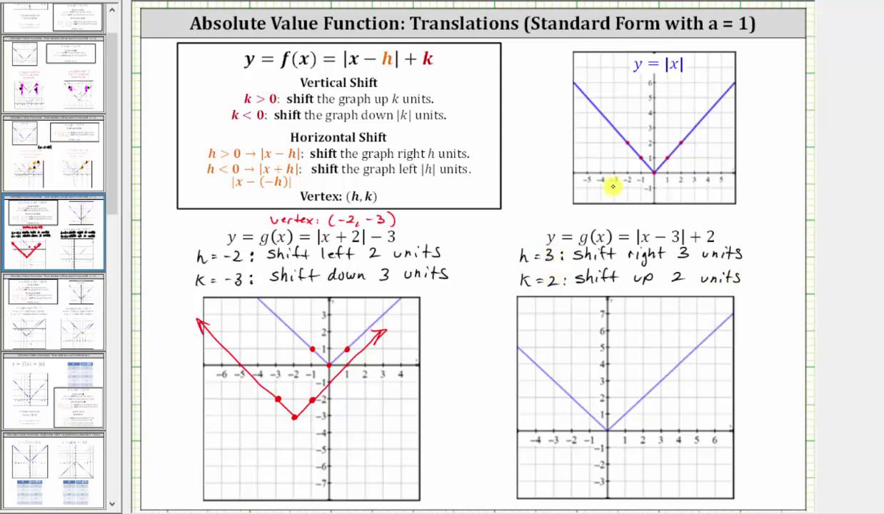
pyautogui.moveTo(612, 214)
pyautogui.mouseDown()
pyautogui.moveTo(676, 211)
pyautogui.moveTo(707, 220)
pyautogui.mouseUp()
pyautogui.moveTo(712, 213); pyautogui.dragTo(713, 224)
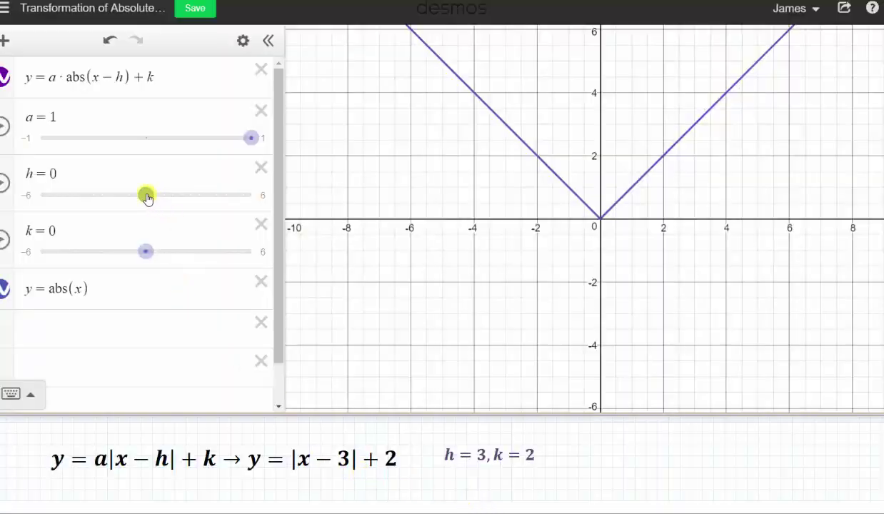
# Set Desmos sliders to h = 3 and k = 2, placing the purple V's vertex at (3, 2).
pyautogui.moveTo(148, 197); pyautogui.dragTo(198, 197)
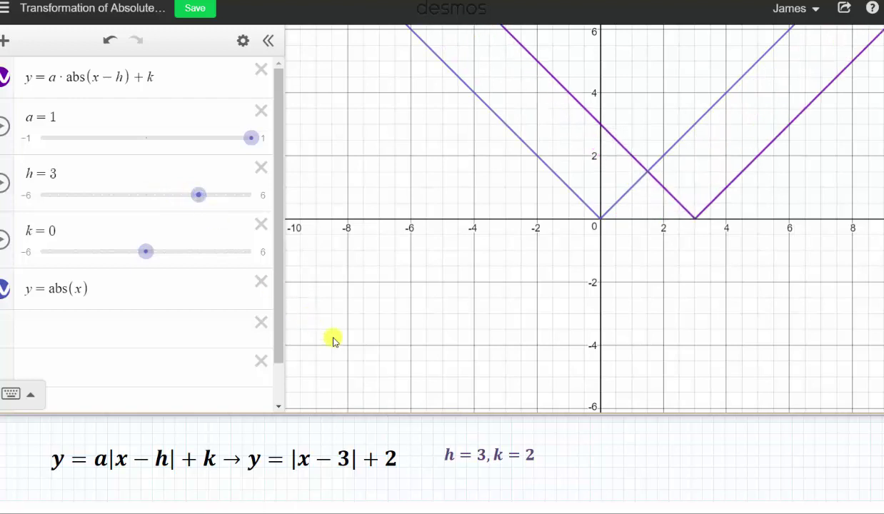
pyautogui.moveTo(146, 251); pyautogui.dragTo(180, 251)
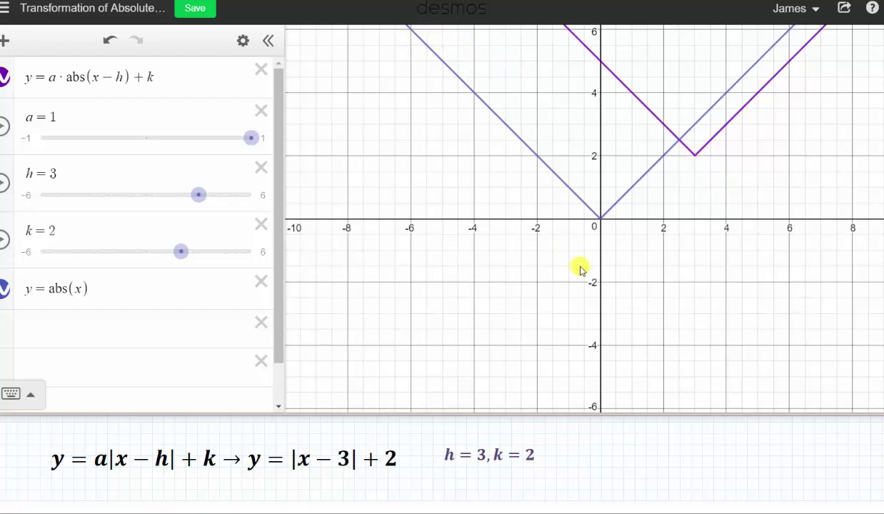
# Back on the slide, dot the right graph's origin vertex red and trace the 3-unit right shift.
pyautogui.click(604, 512)
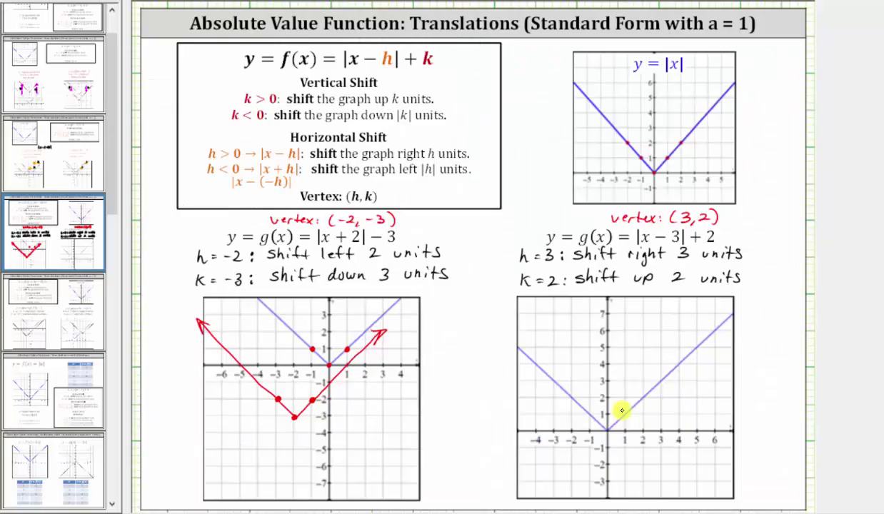
pyautogui.click(608, 430)
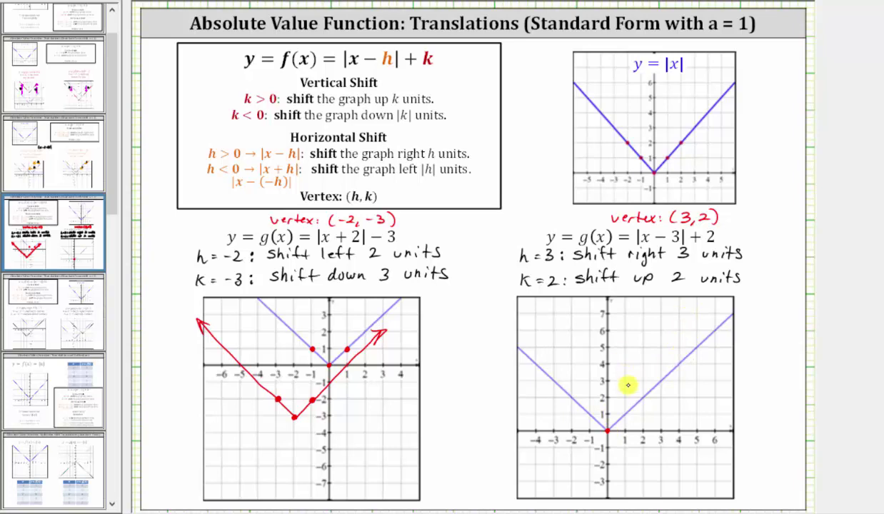
pyautogui.moveTo(612, 430)
pyautogui.mouseDown()
pyautogui.moveTo(662, 433)
pyautogui.moveTo(662, 393)
pyautogui.mouseUp()
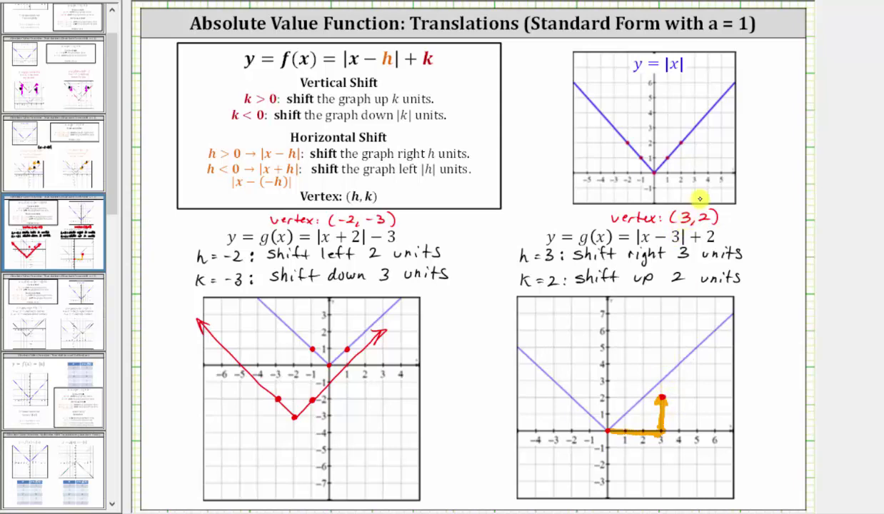
# Clear the orange traces, dot the origin and (1, 1), then trace and plot the shifted point (4, 3).
pyautogui.click(665, 424)
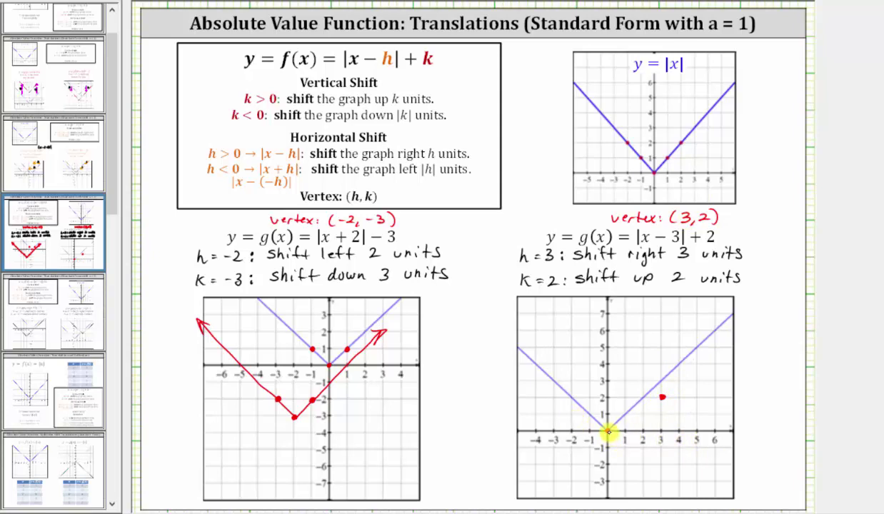
pyautogui.click(608, 431)
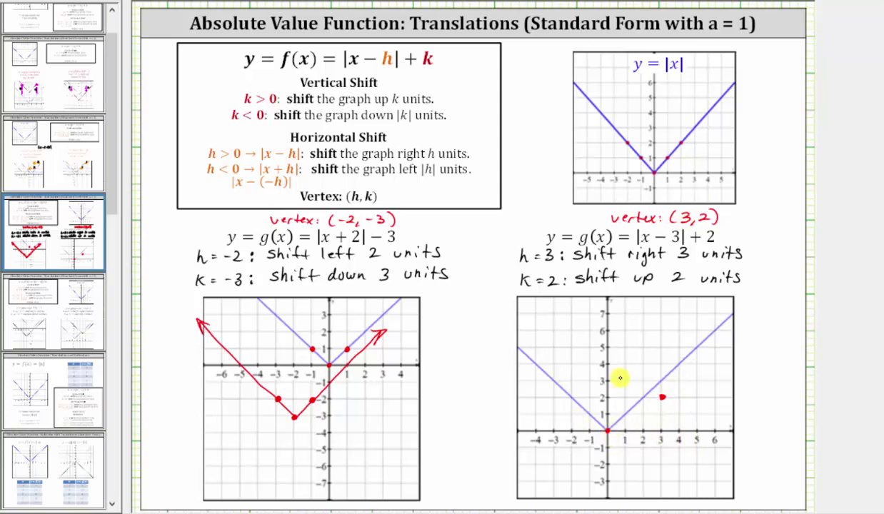
pyautogui.click(624, 413)
pyautogui.moveTo(627, 414)
pyautogui.mouseDown()
pyautogui.moveTo(678, 417)
pyautogui.moveTo(682, 367)
pyautogui.mouseUp()
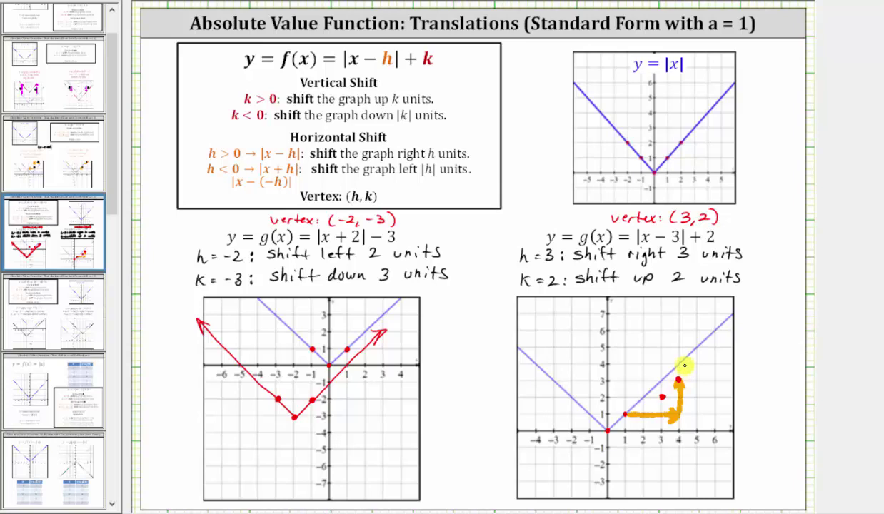
pyautogui.click(679, 379)
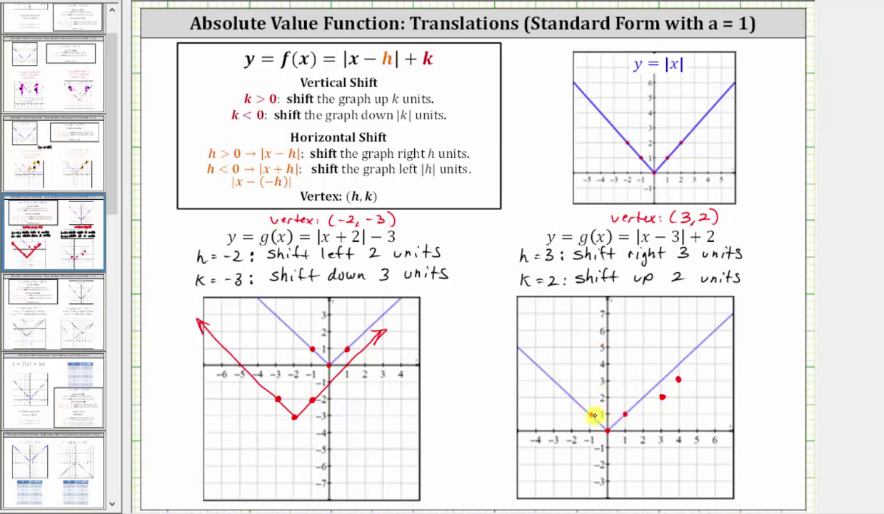
# Trace the shift from (−1, 1) to x = 2 and draw both red arms from vertex (3, 2).
pyautogui.moveTo(593, 415)
pyautogui.mouseDown()
pyautogui.moveTo(645, 417)
pyautogui.moveTo(643, 378)
pyautogui.mouseUp()
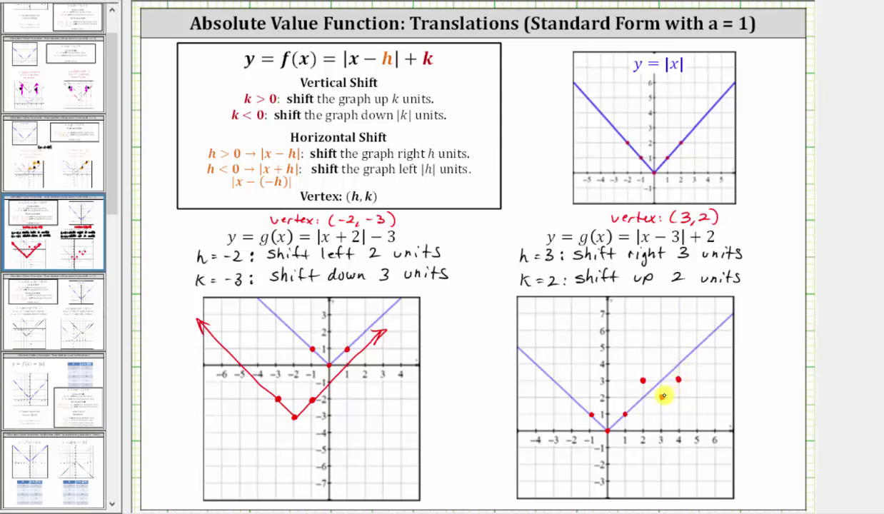
pyautogui.moveTo(662, 396)
pyautogui.mouseDown()
pyautogui.moveTo(678, 364)
pyautogui.moveTo(732, 328)
pyautogui.mouseUp()
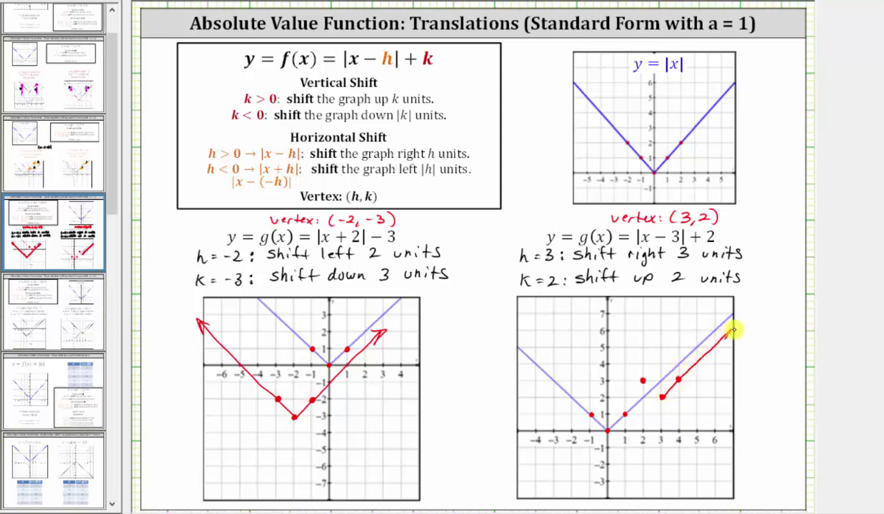
pyautogui.moveTo(662, 397); pyautogui.dragTo(581, 322)
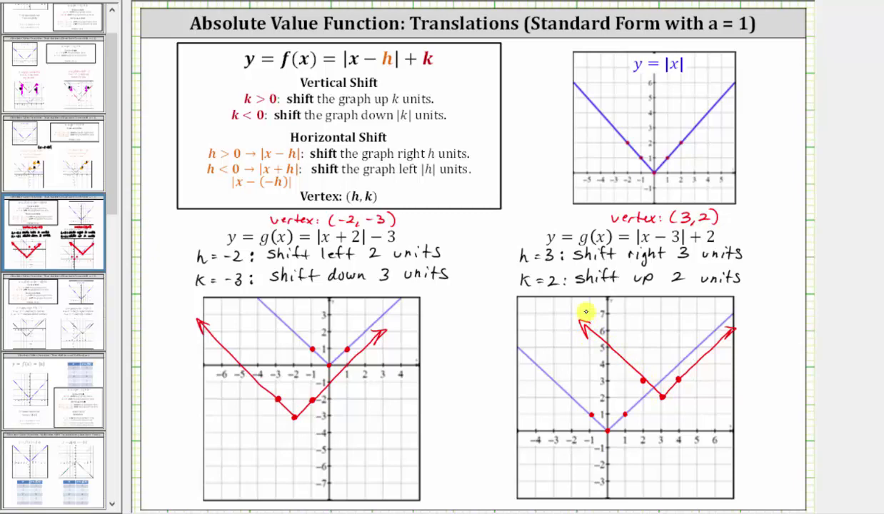